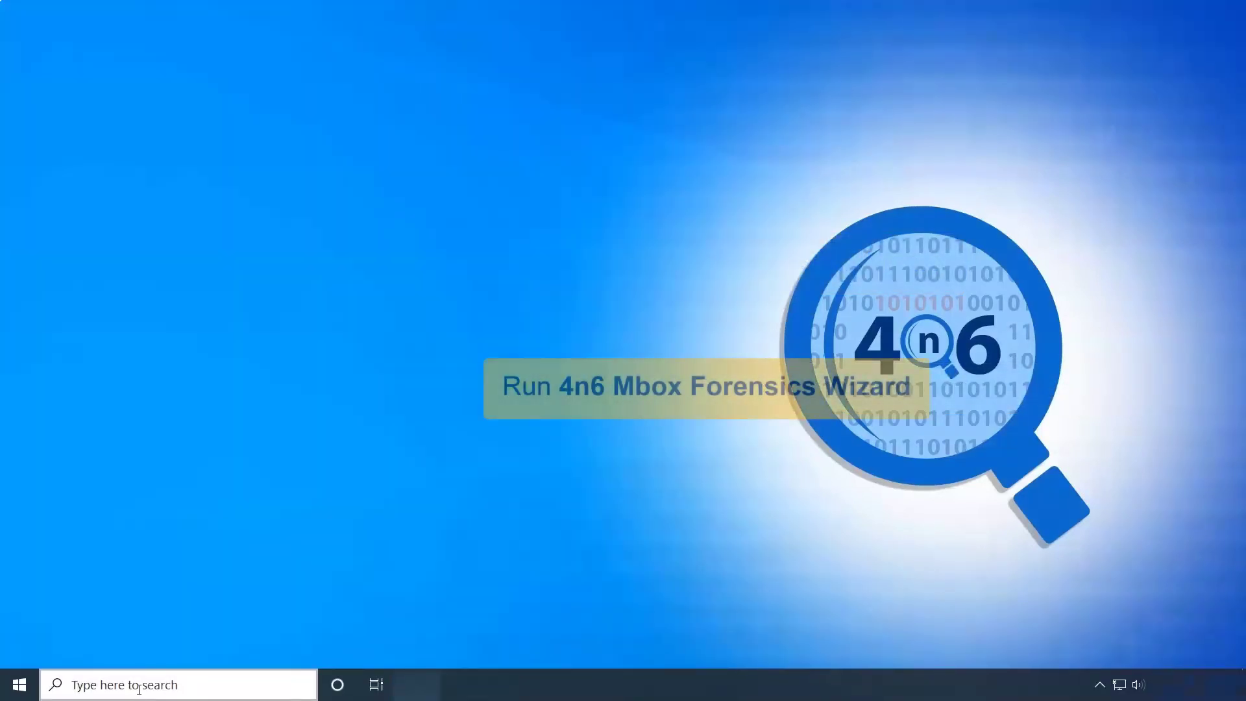
Search Windows for '4n6 Mbox Forensics Wizard' and launch the app from the results
left_click(83, 685)
type("4n")
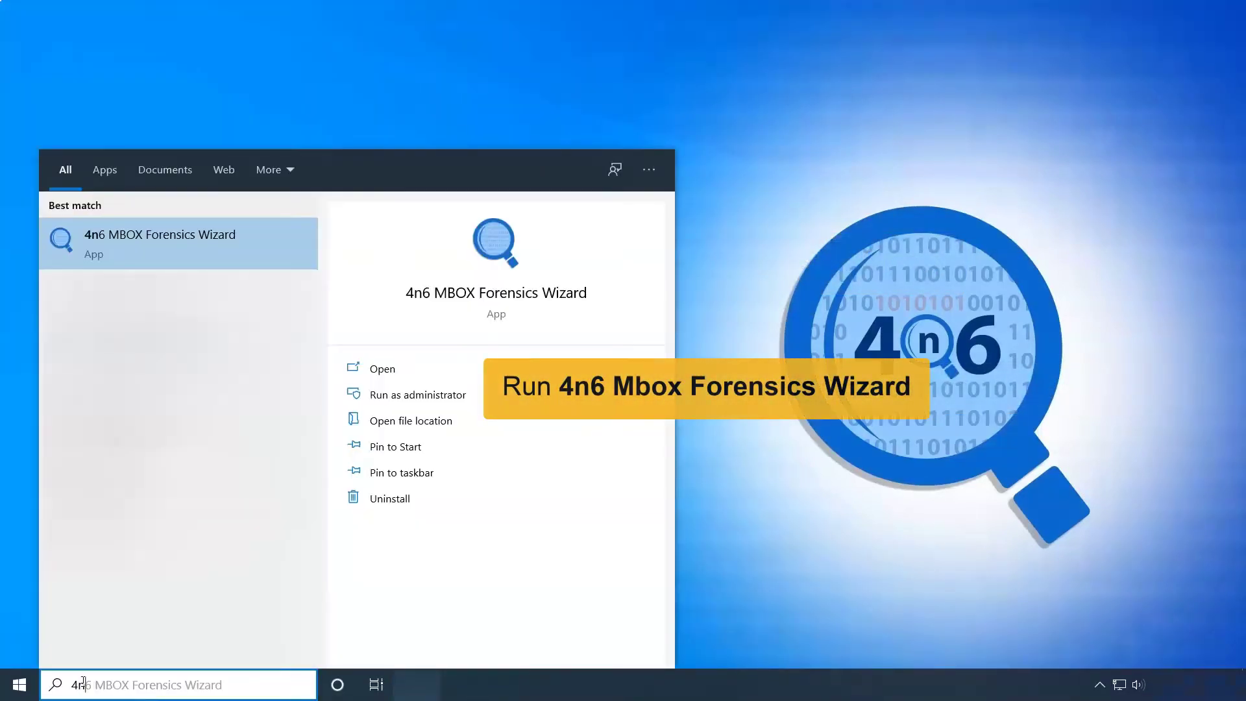
type("6 Mbox Fore")
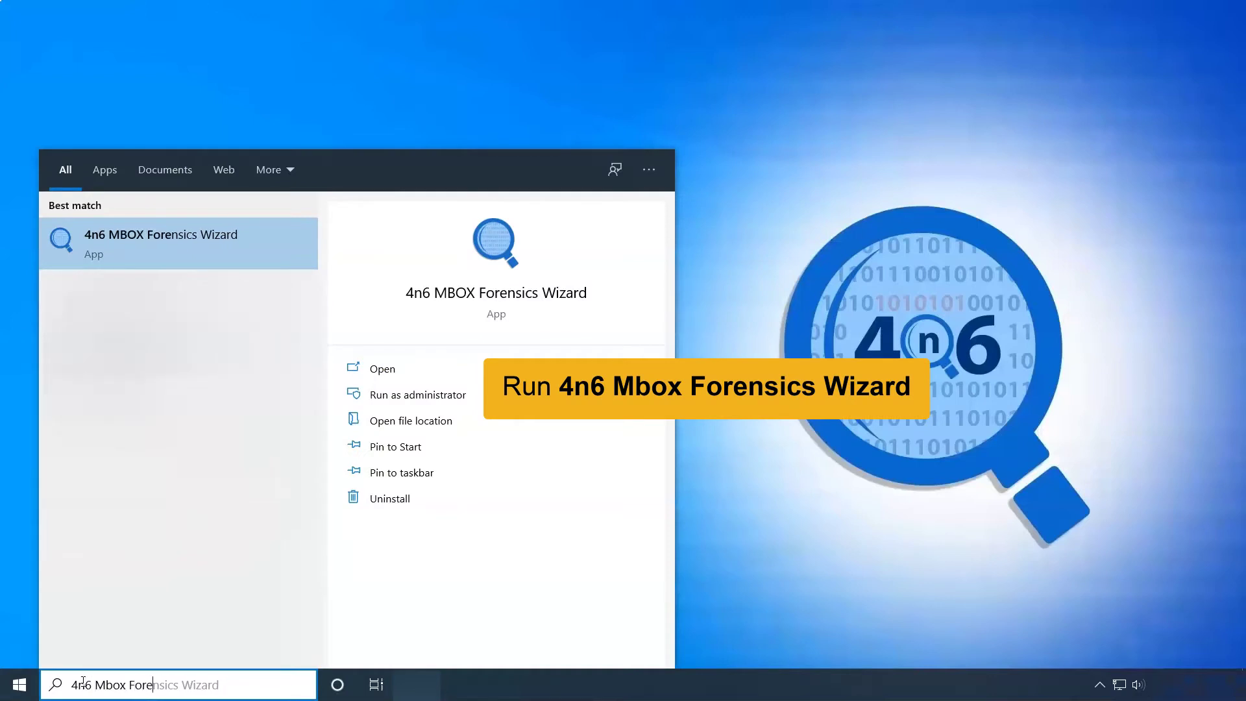
type("nsics Wizard")
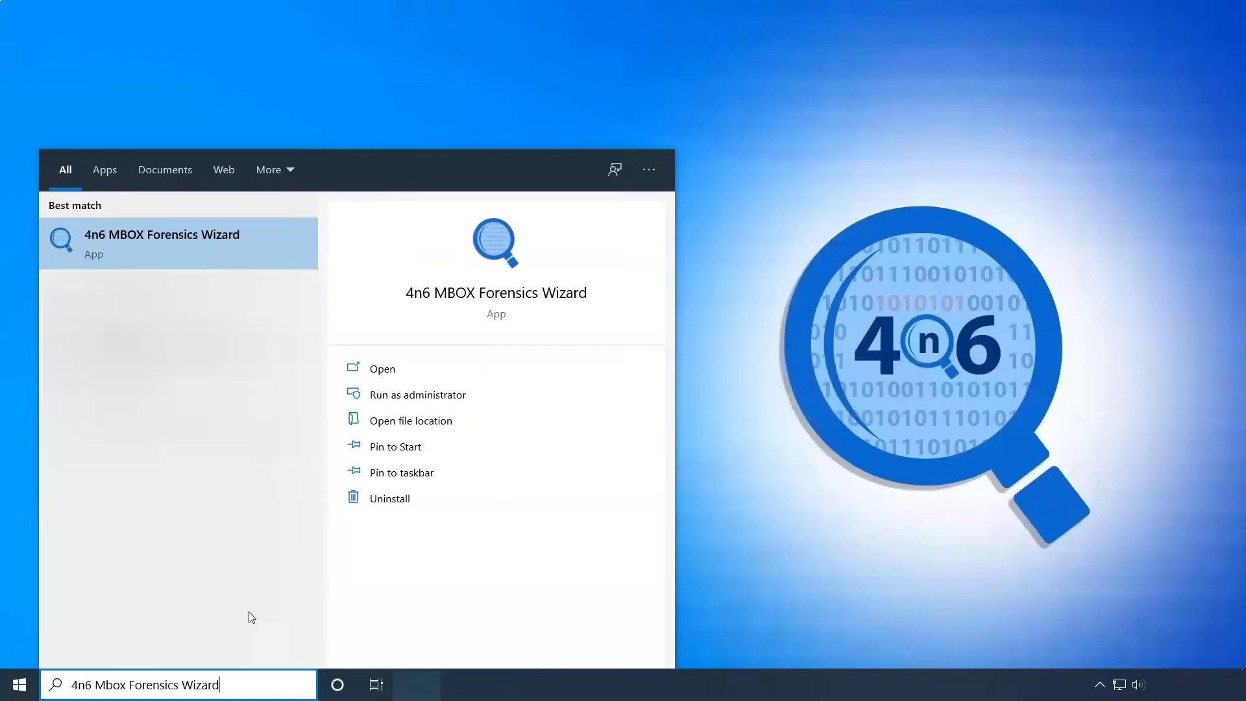
left_click(447, 295)
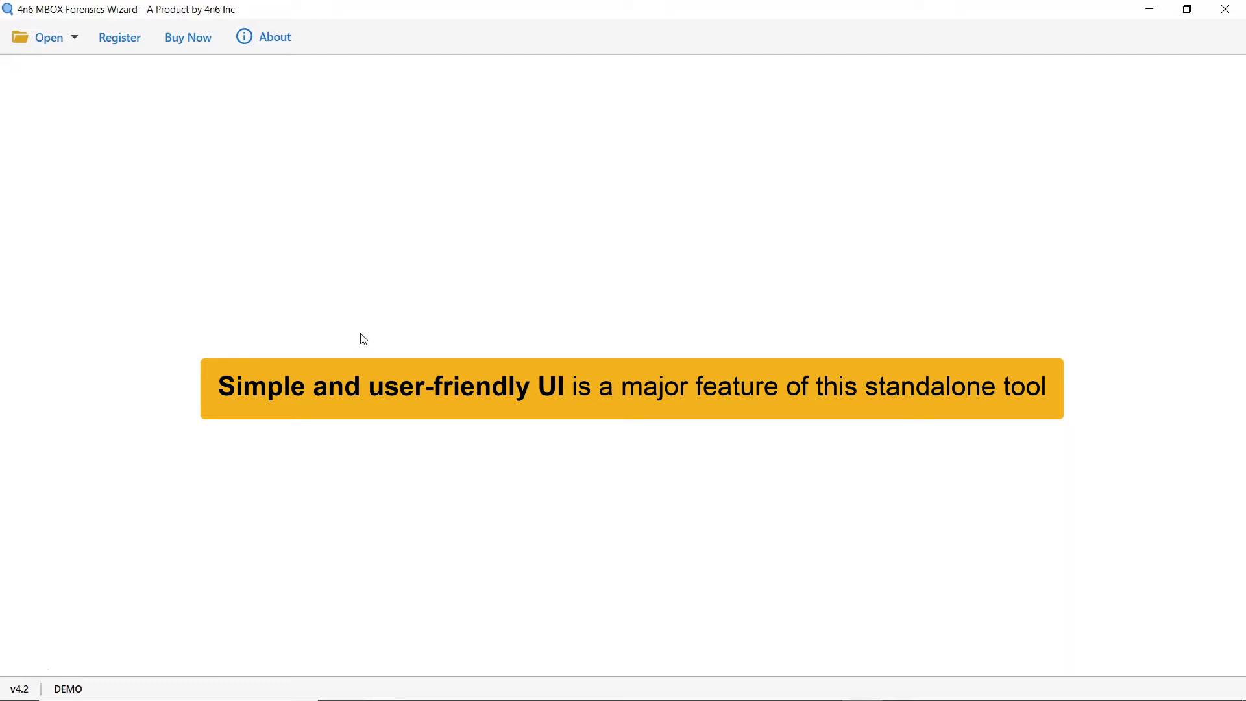
Show the Open menu's choices for loading Apple Mail folders or files
left_click(71, 41)
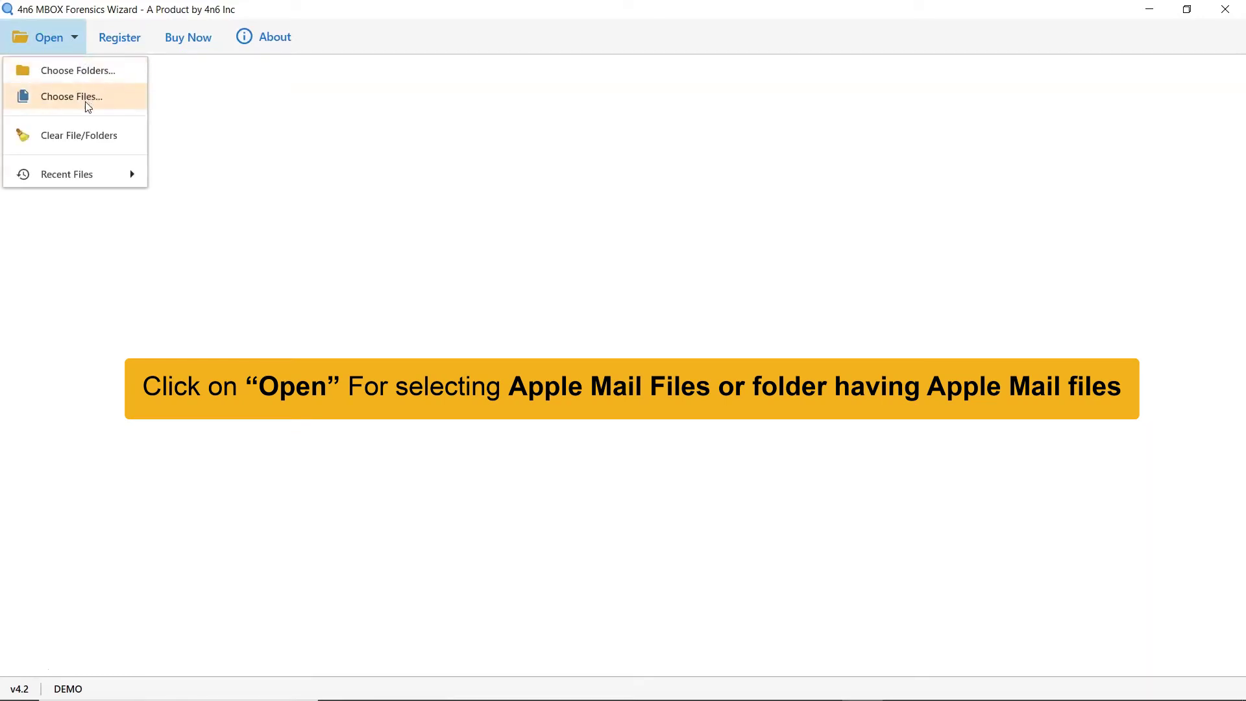
Load the Apple Mail folder as the source through Choose Folders
left_click(82, 72)
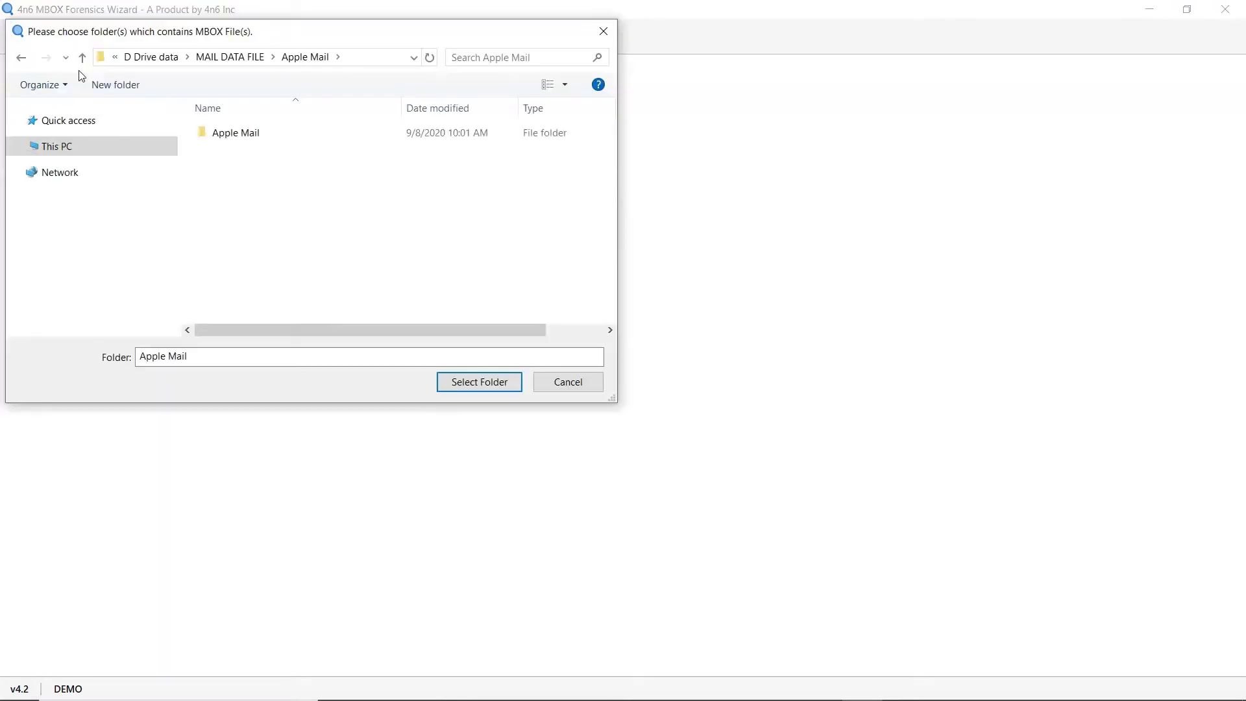
left_click(227, 135)
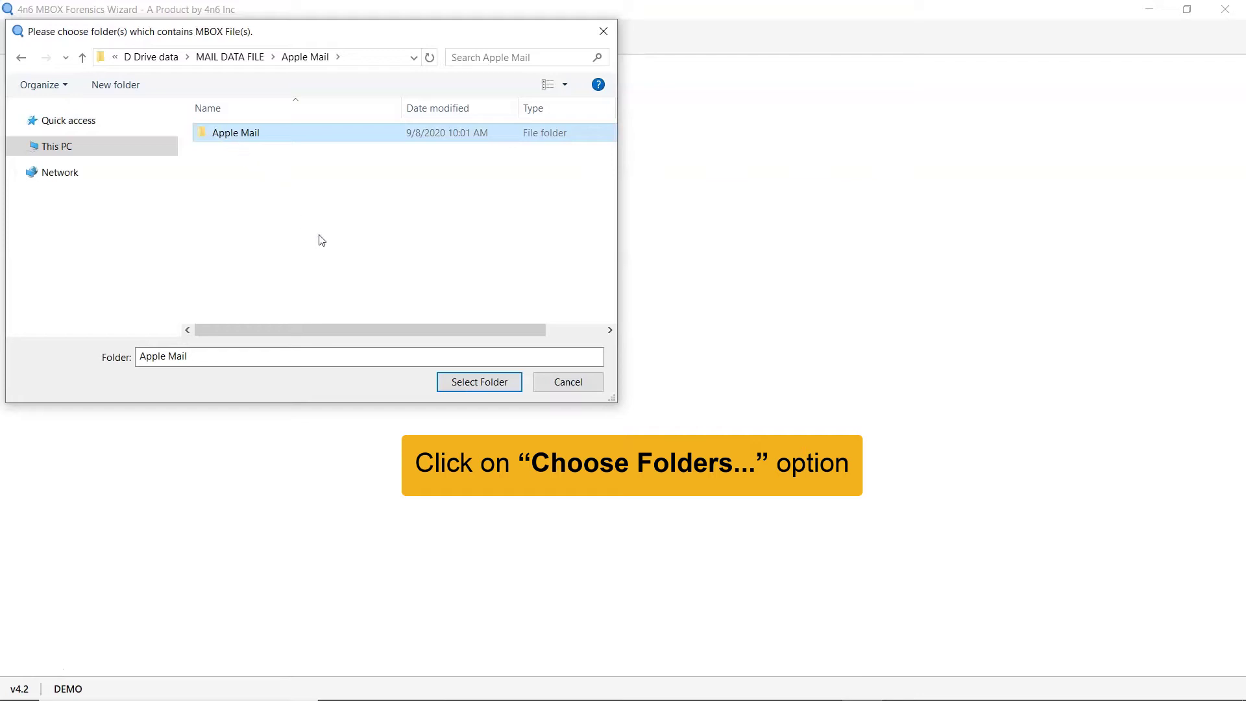
left_click(501, 383)
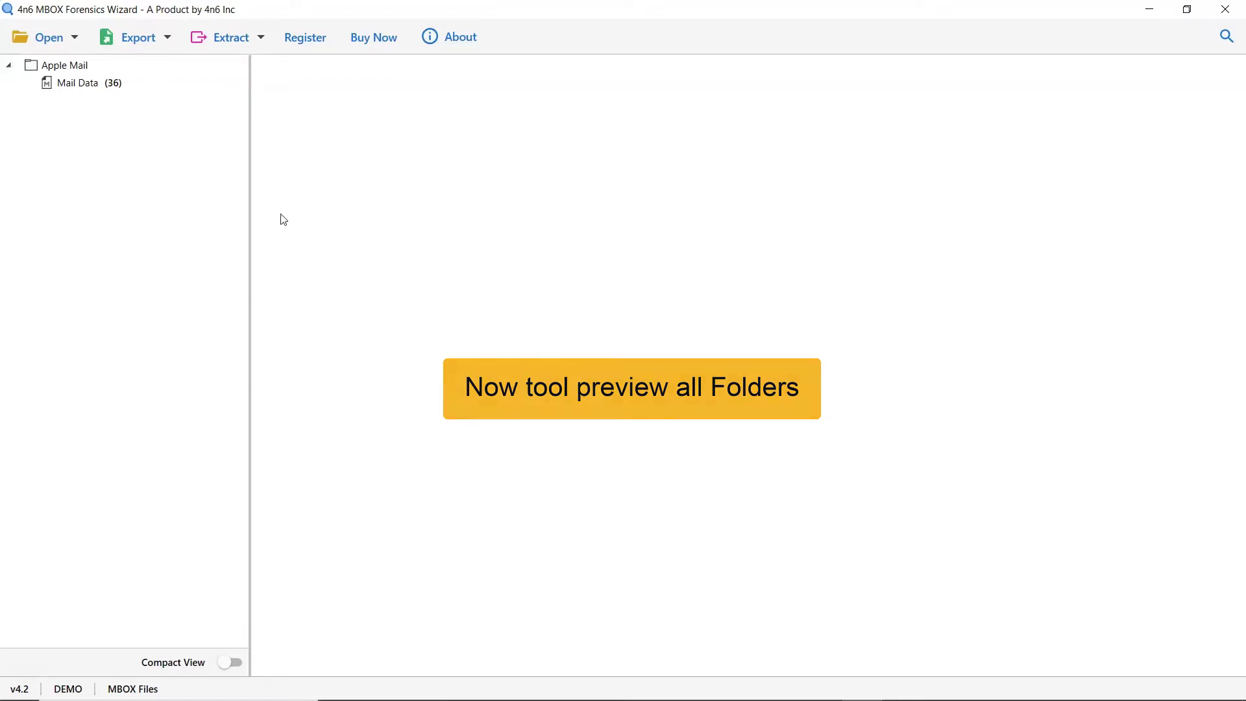
Open Mail Data (36) and preview the 'Document' message with its miscellaneous.pdf attachment
left_click(109, 84)
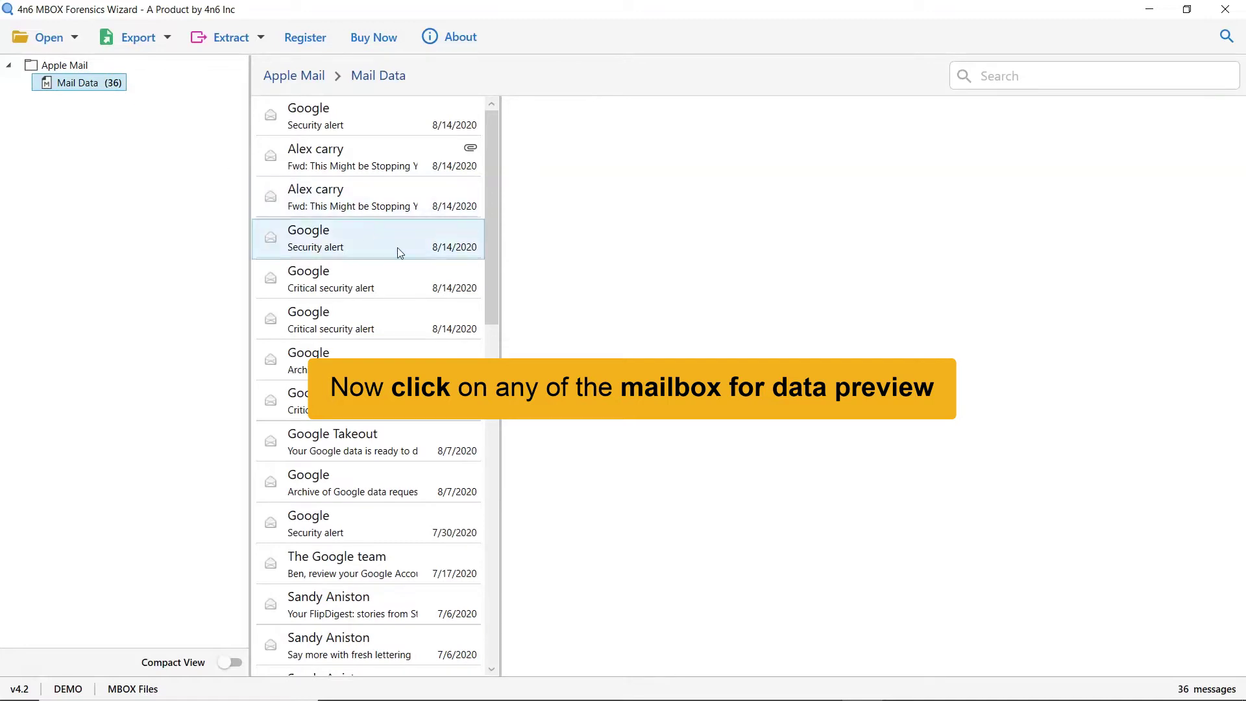
left_click_drag(494, 309, 496, 654)
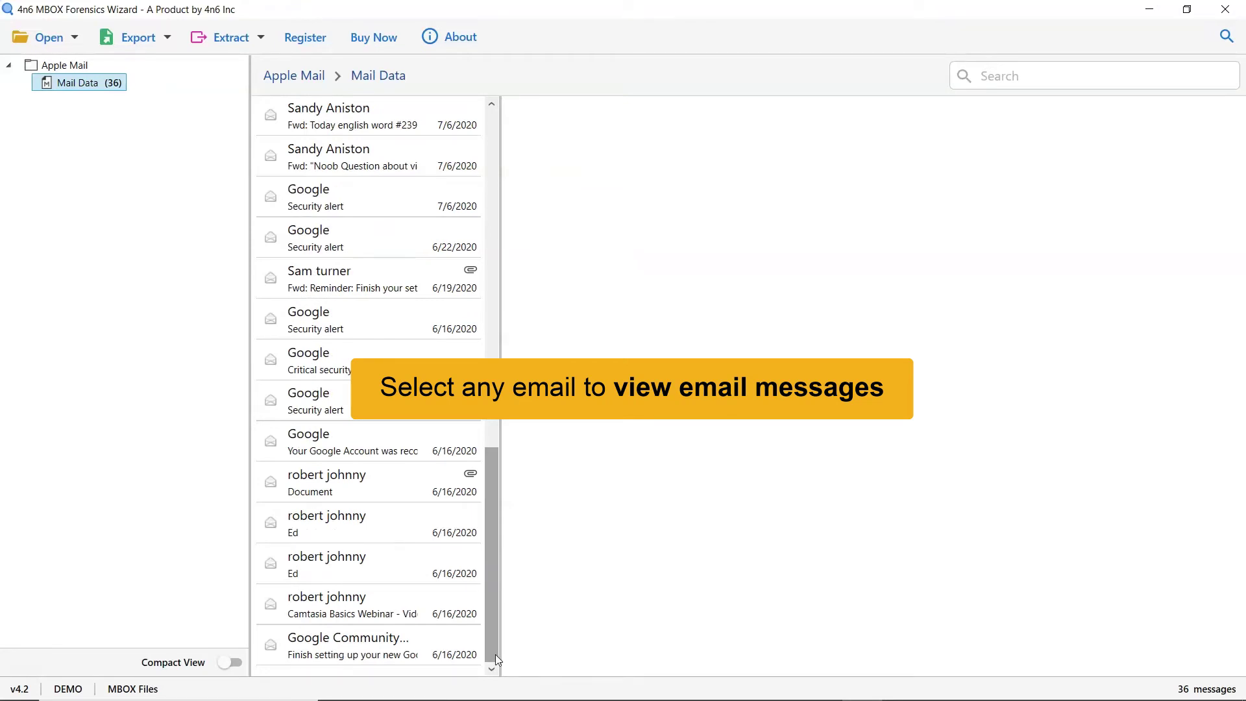
left_click(376, 488)
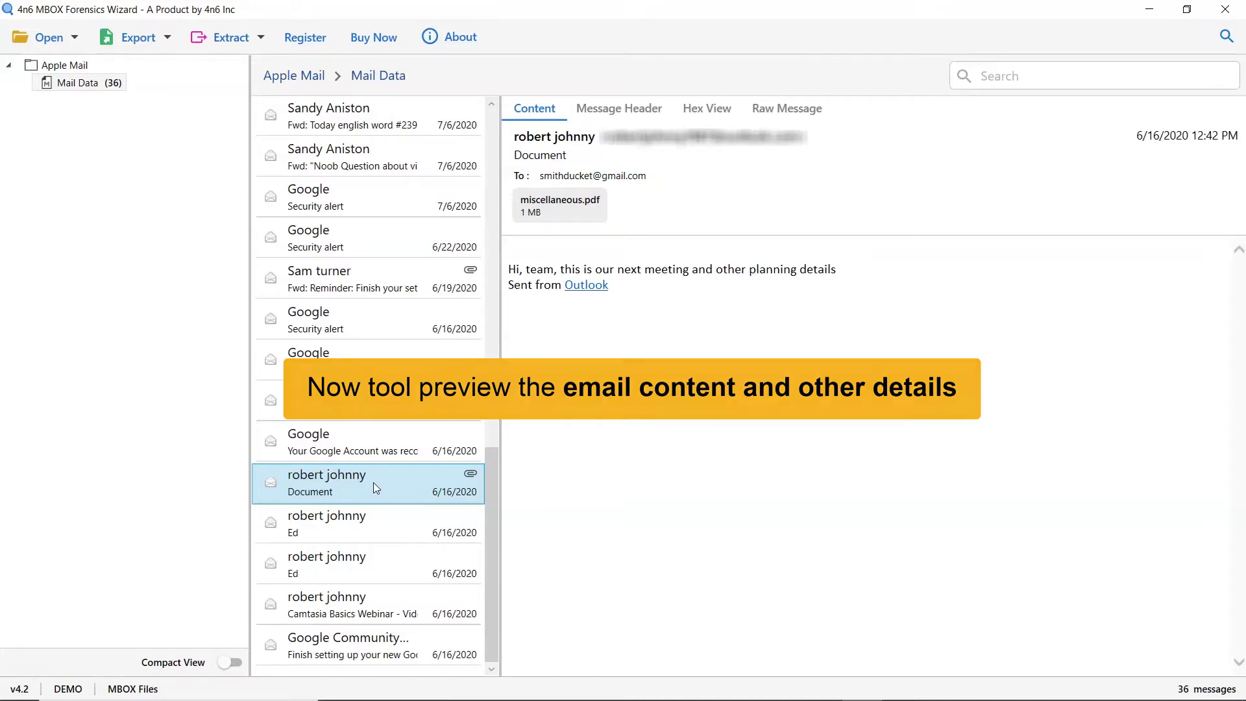
right_click(589, 215)
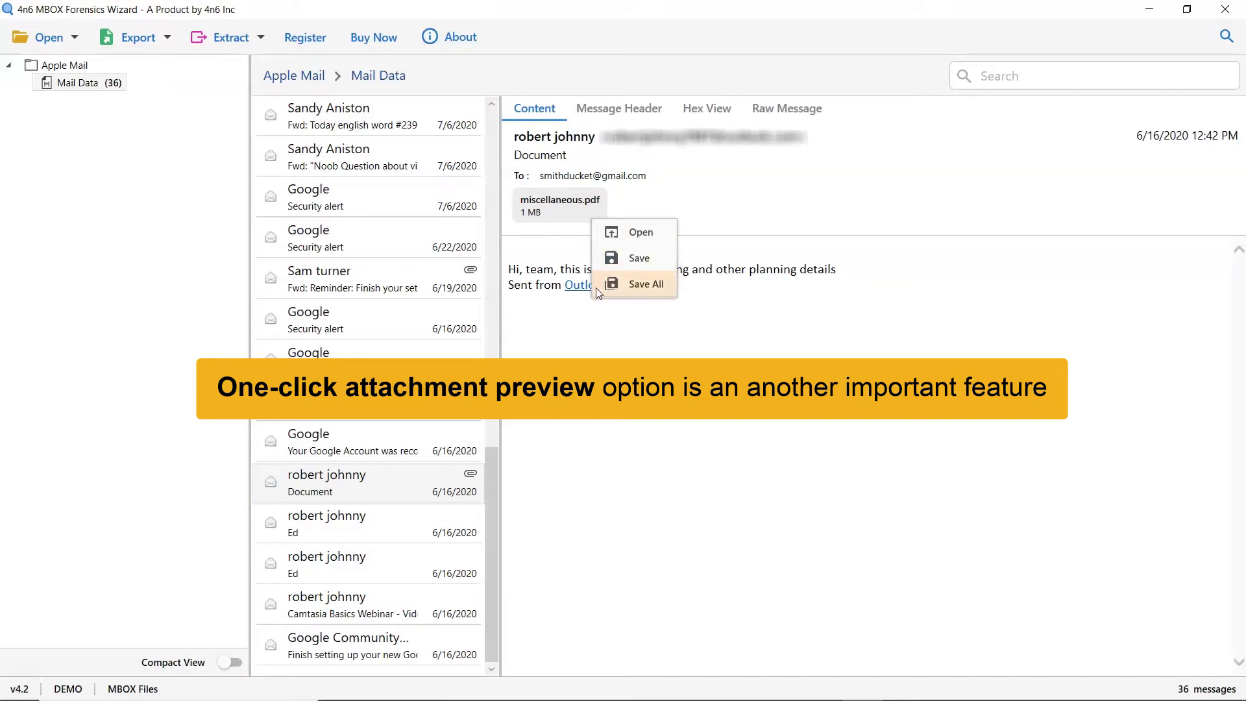
left_click(602, 244)
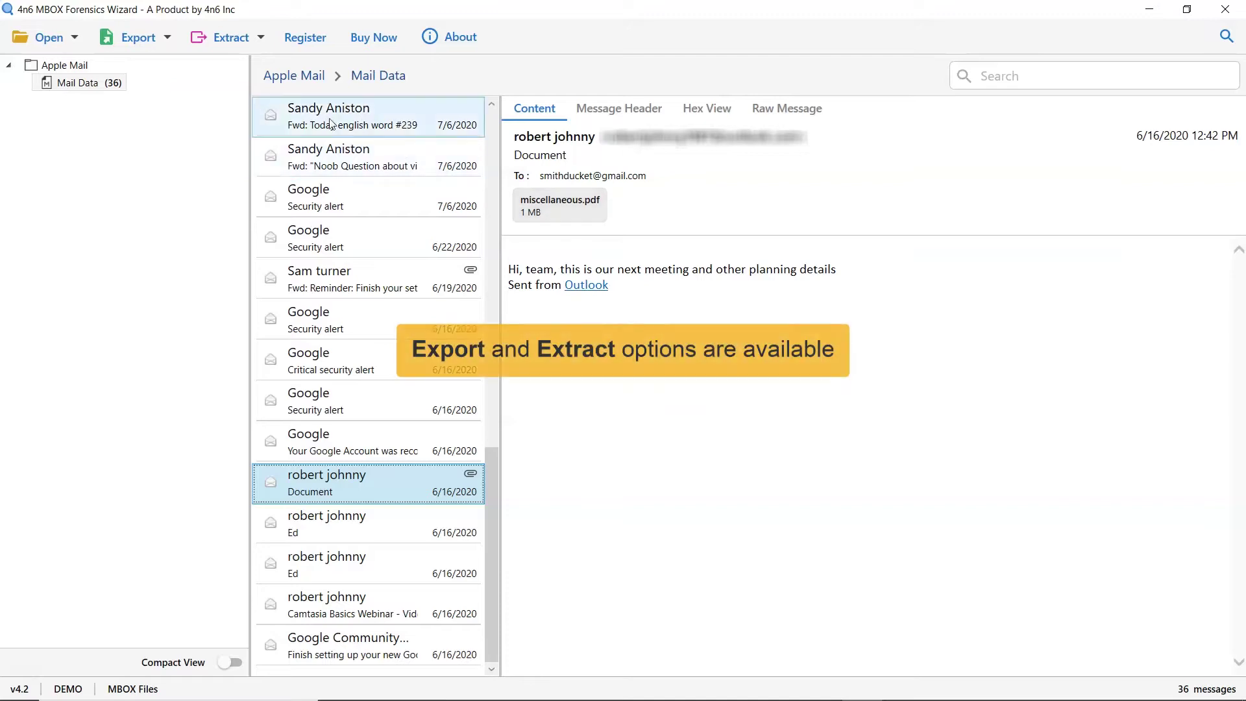
Check the Export and extraction menus, leaving the export format list (EML, MBOX, PST, Gmail…) showing
left_click(169, 37)
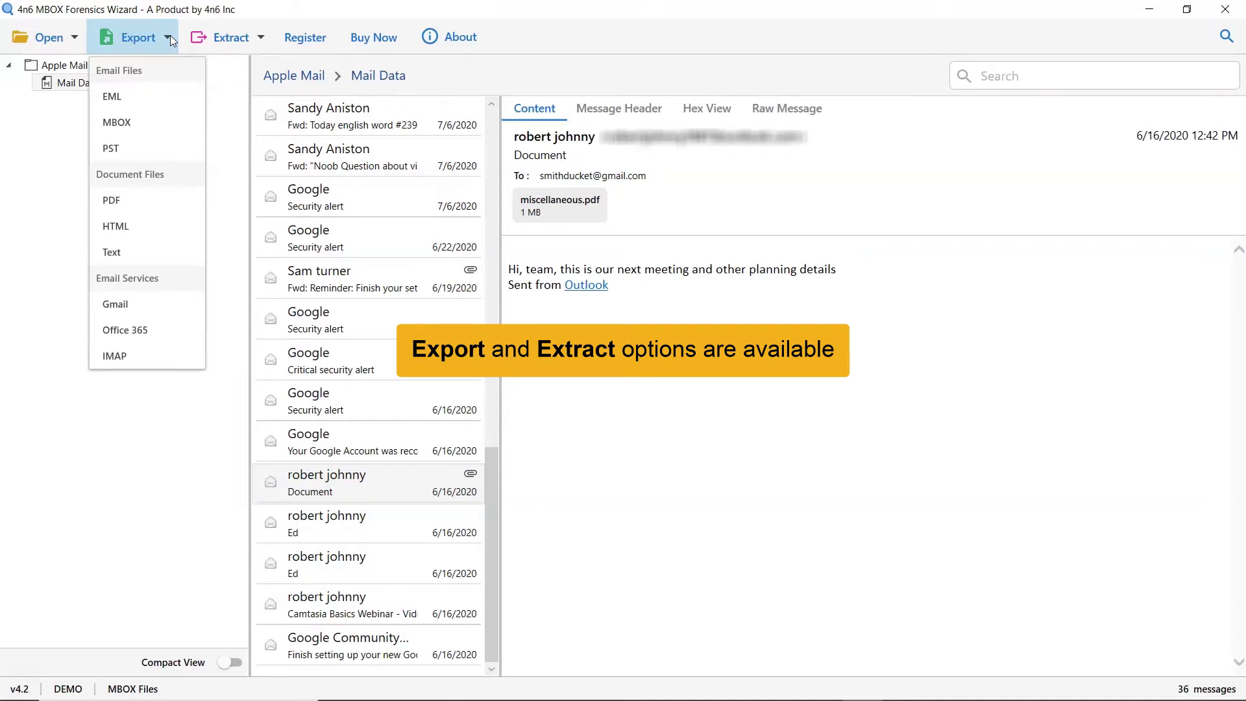
left_click(170, 37)
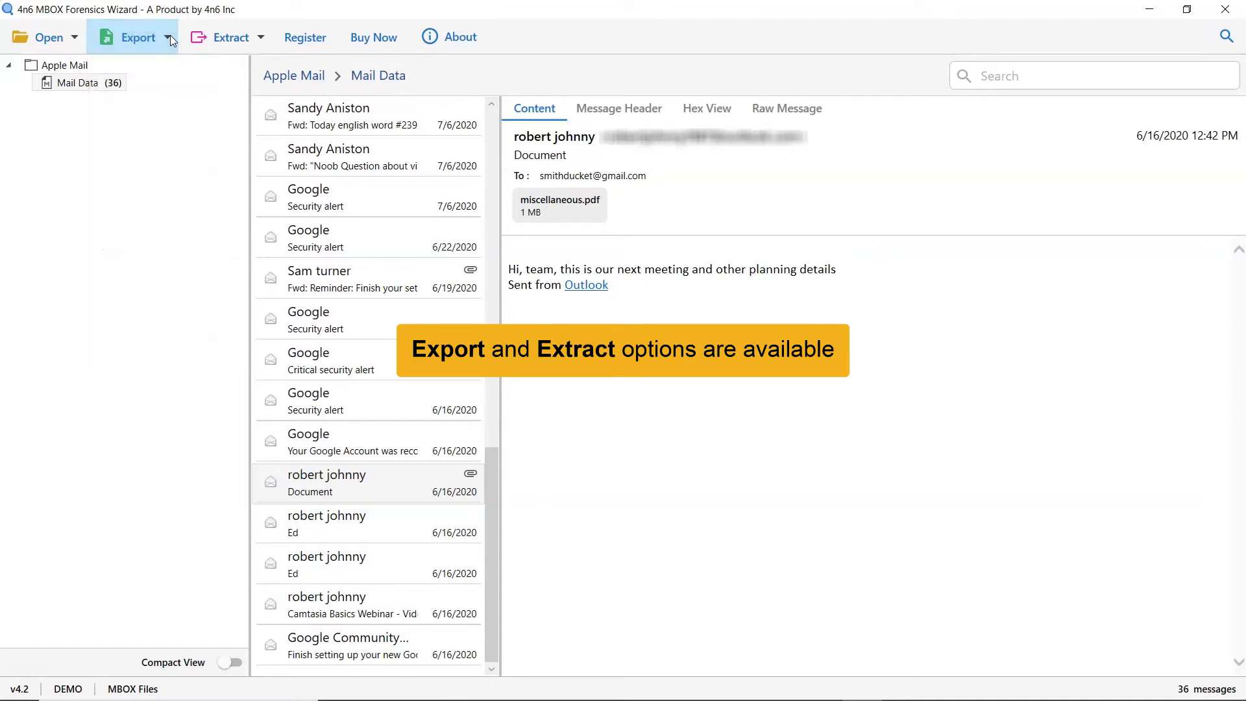
left_click(263, 40)
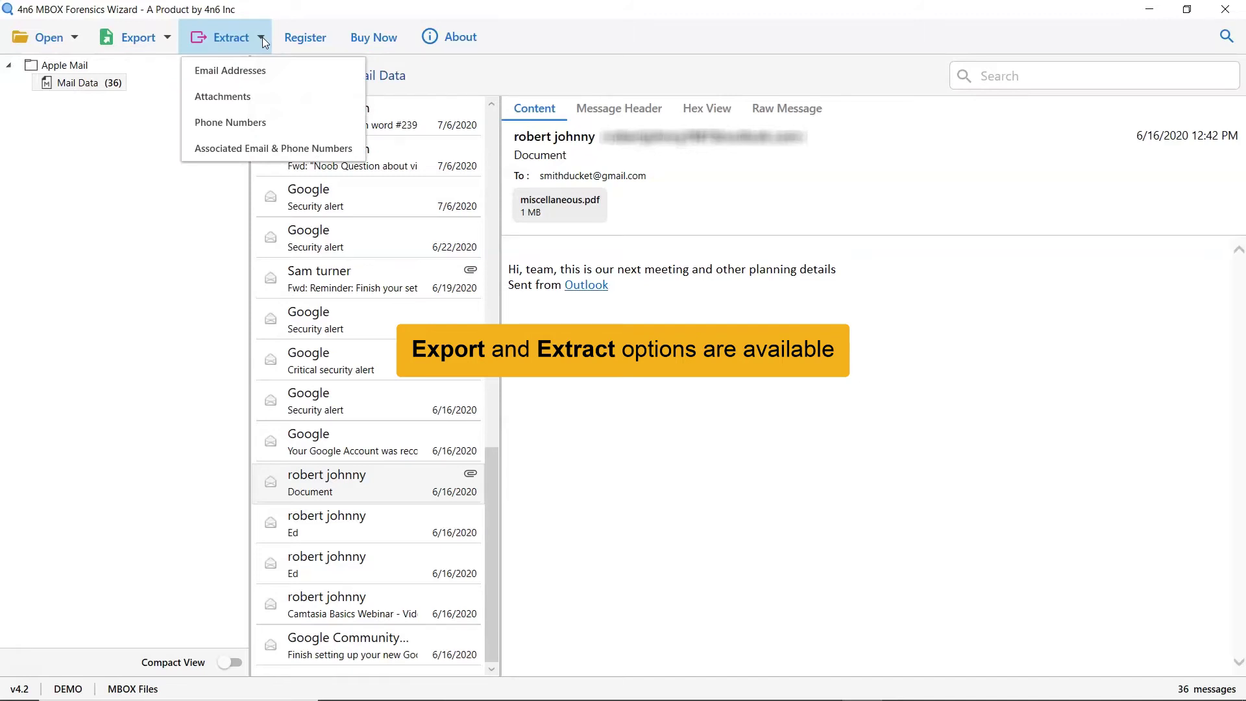
left_click(263, 41)
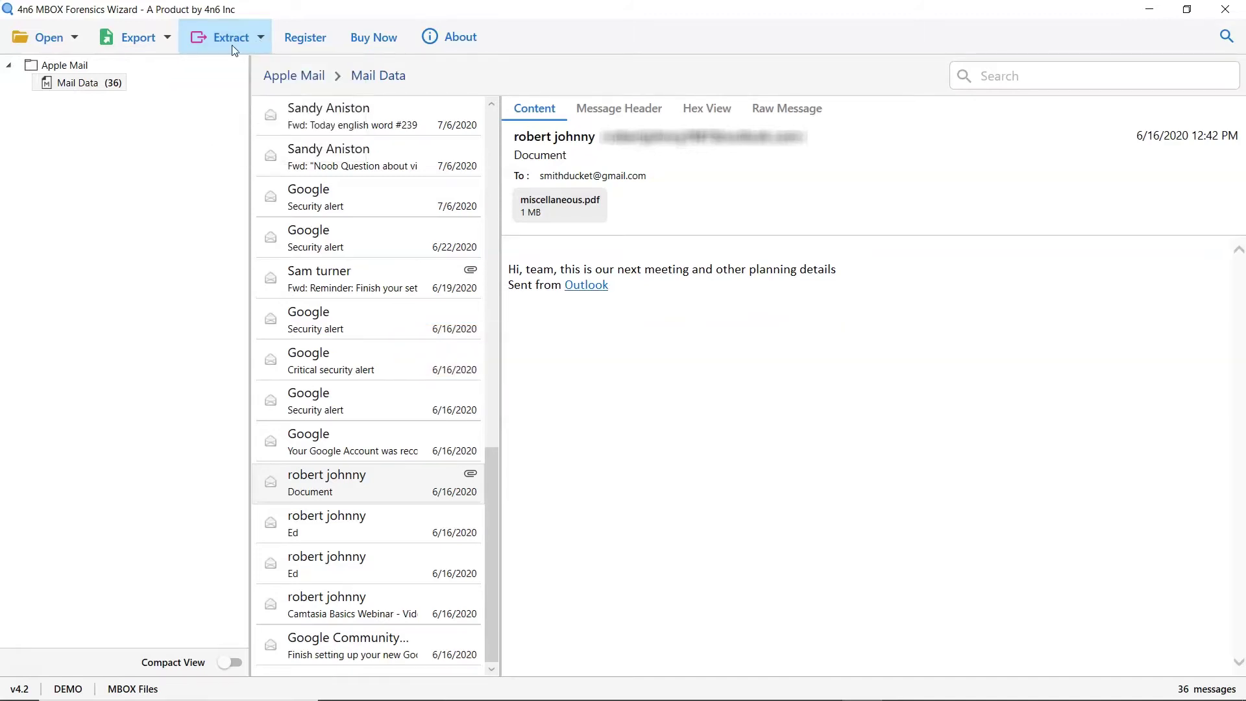
left_click(169, 40)
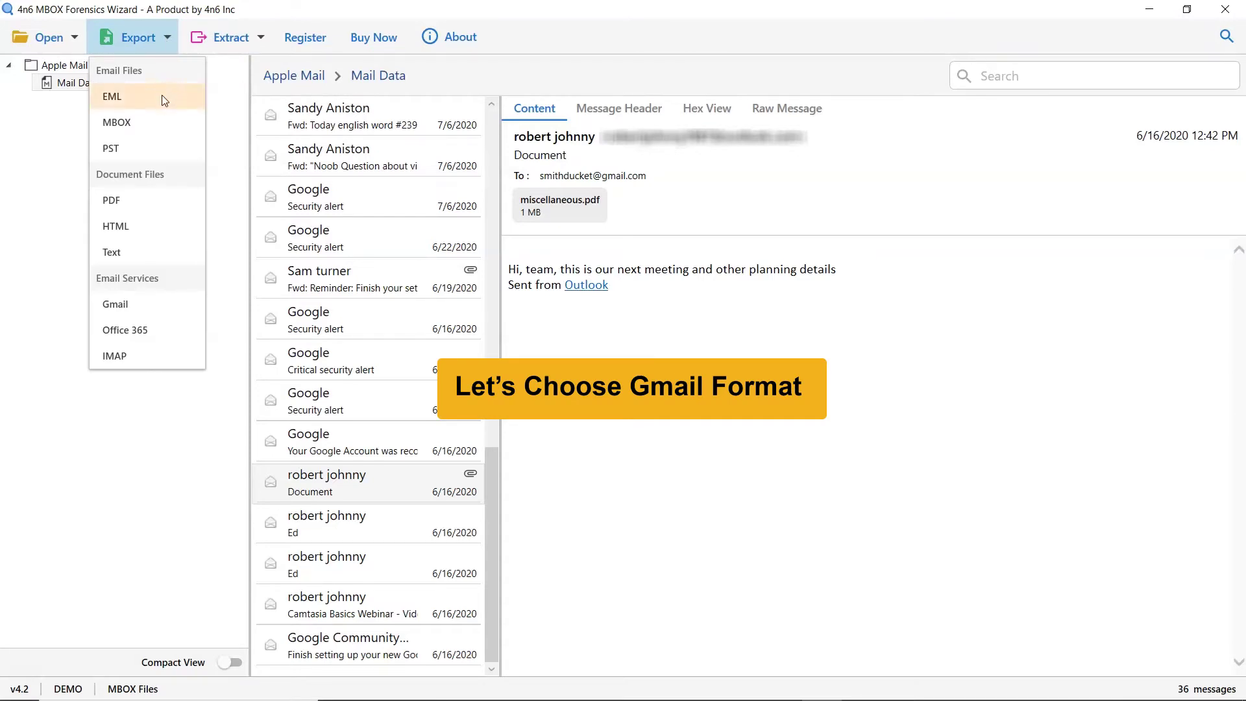
Choose Gmail as the export format with the Mail Data folder ticked for conversion
left_click(165, 315)
left_click(43, 85)
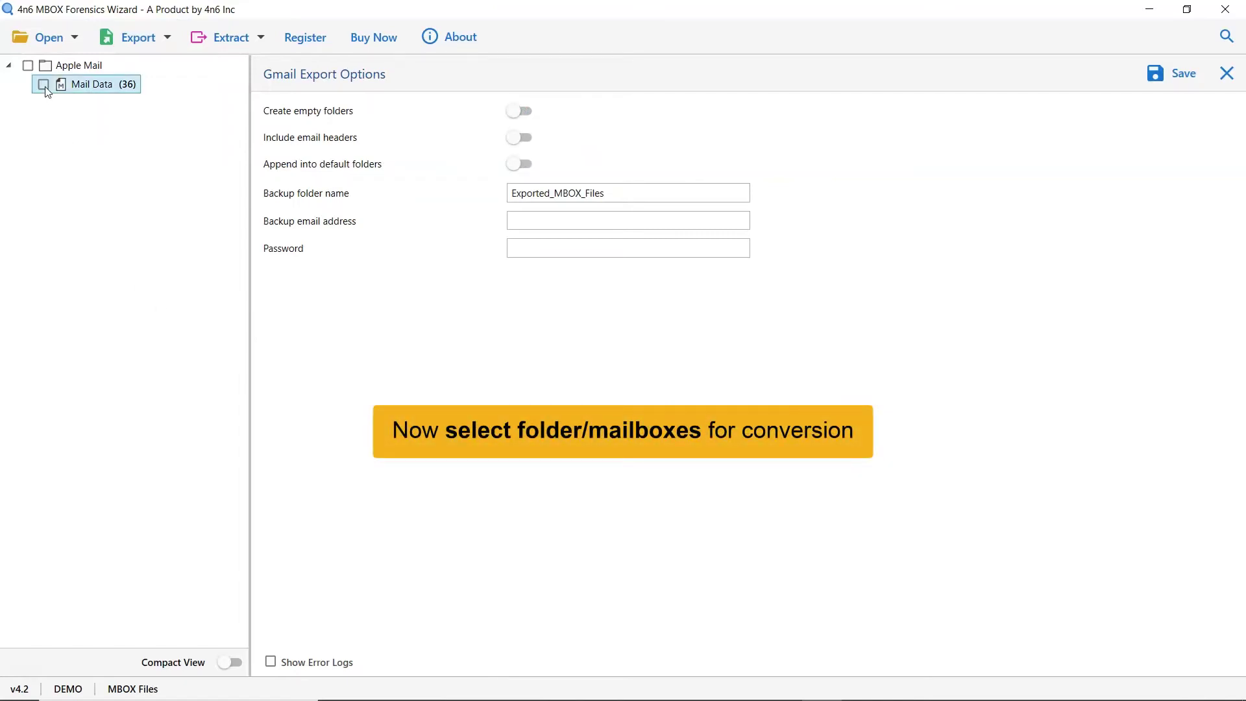
left_click(44, 85)
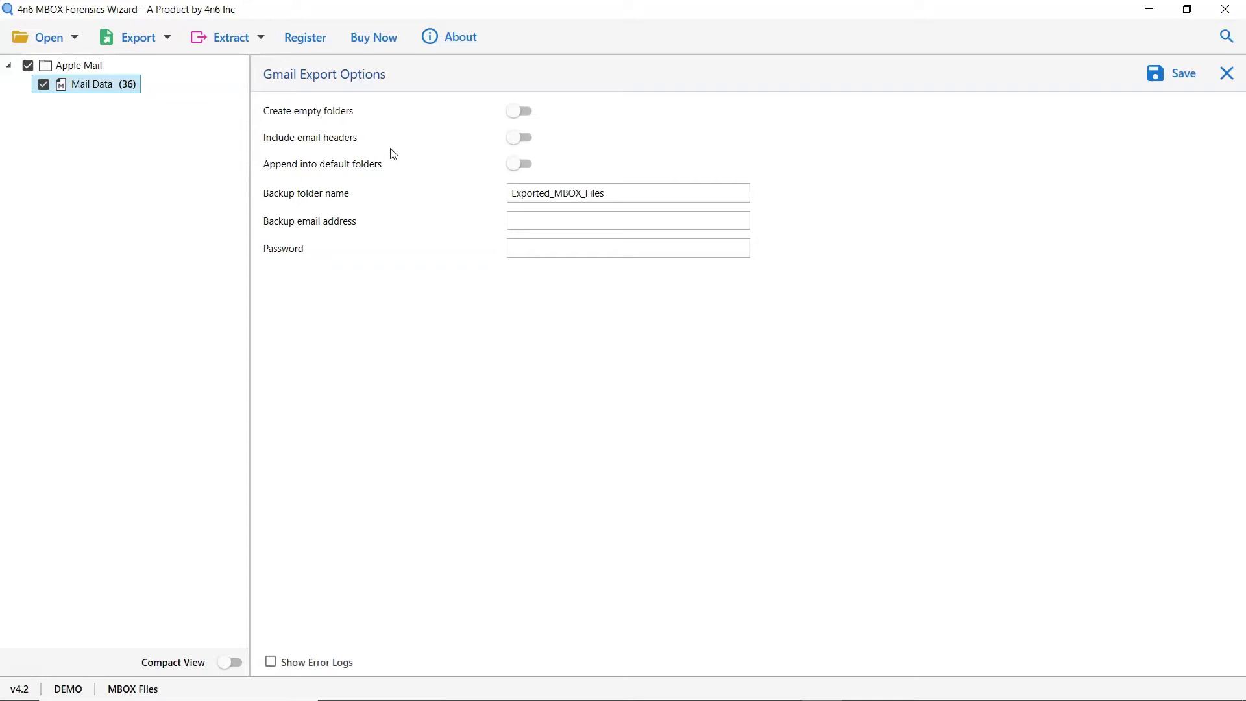
left_click(520, 112)
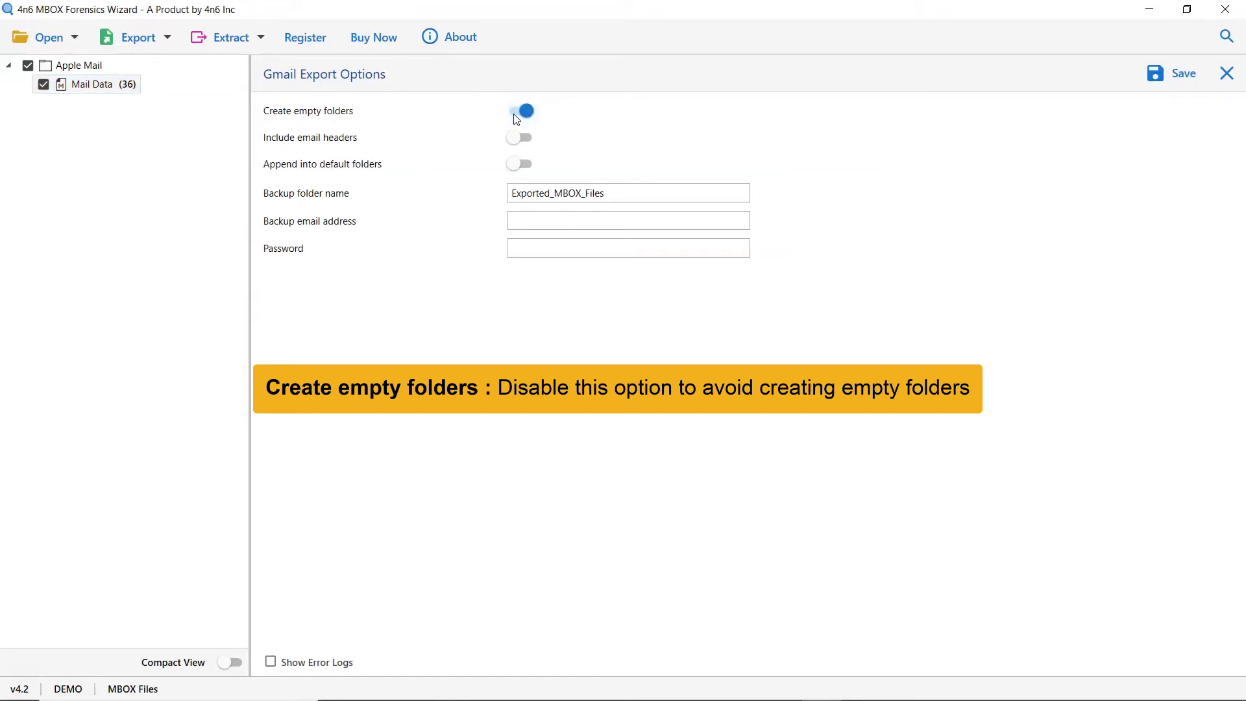
left_click(516, 114)
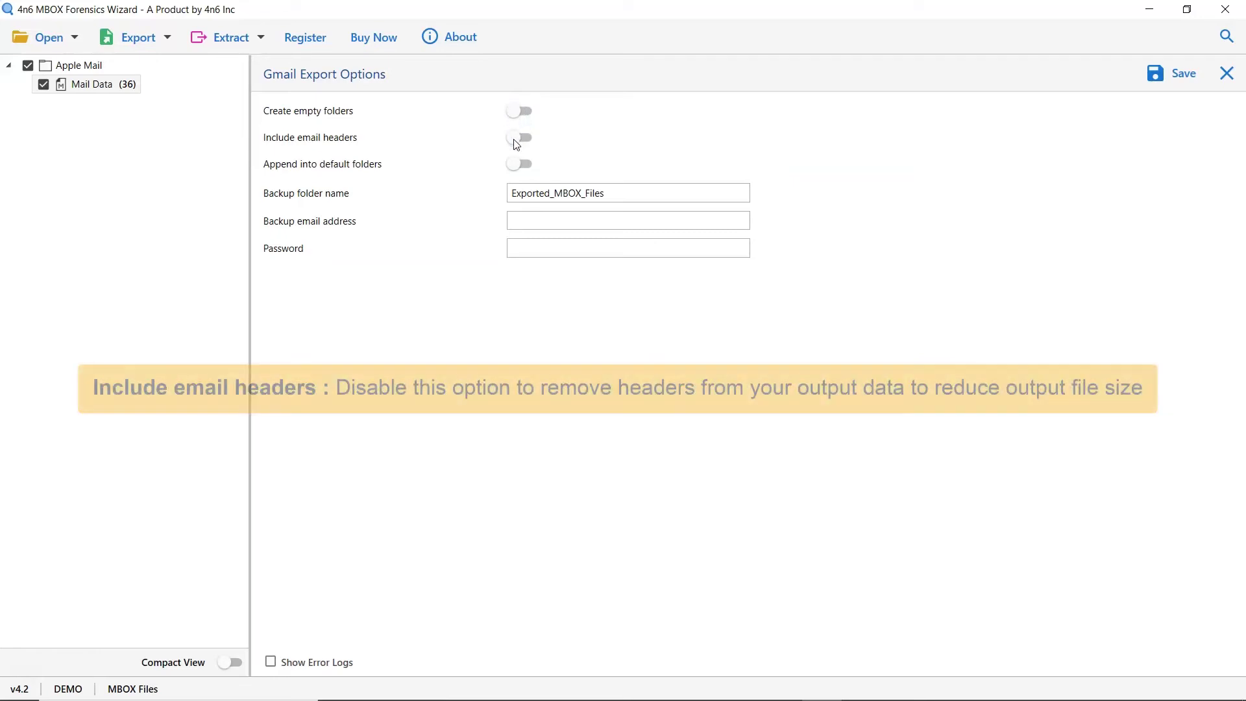
left_click(516, 142)
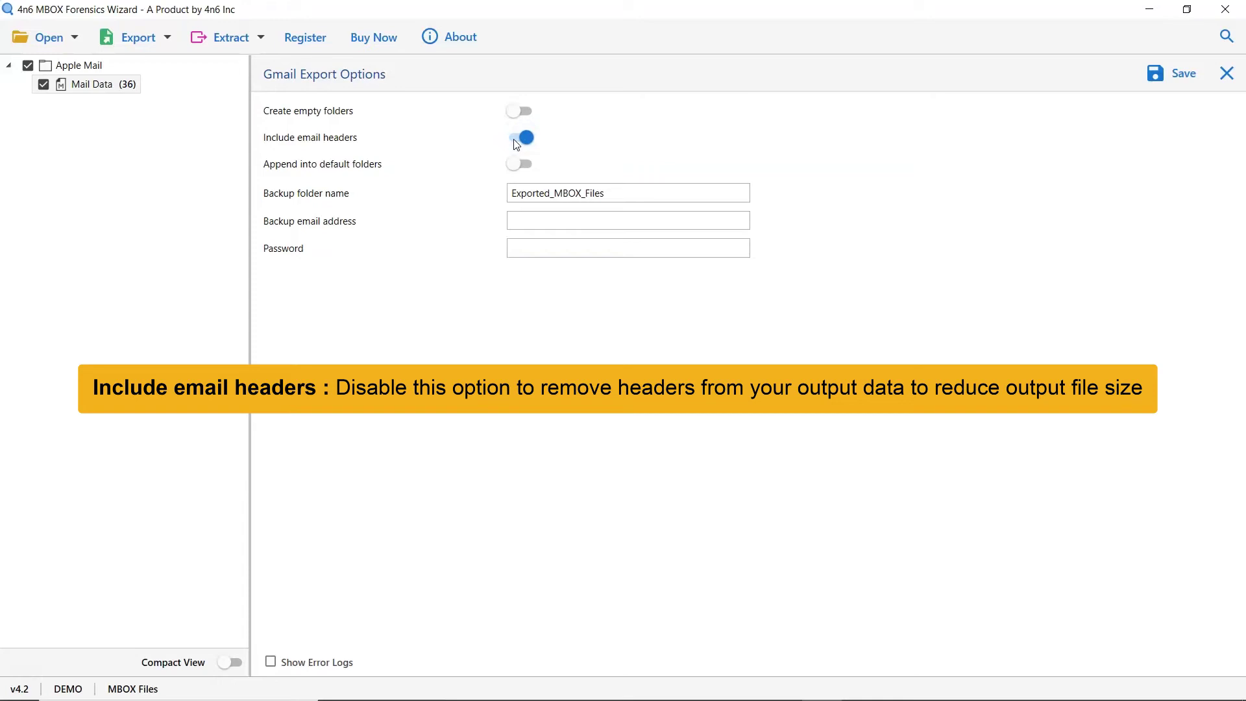
left_click(516, 142)
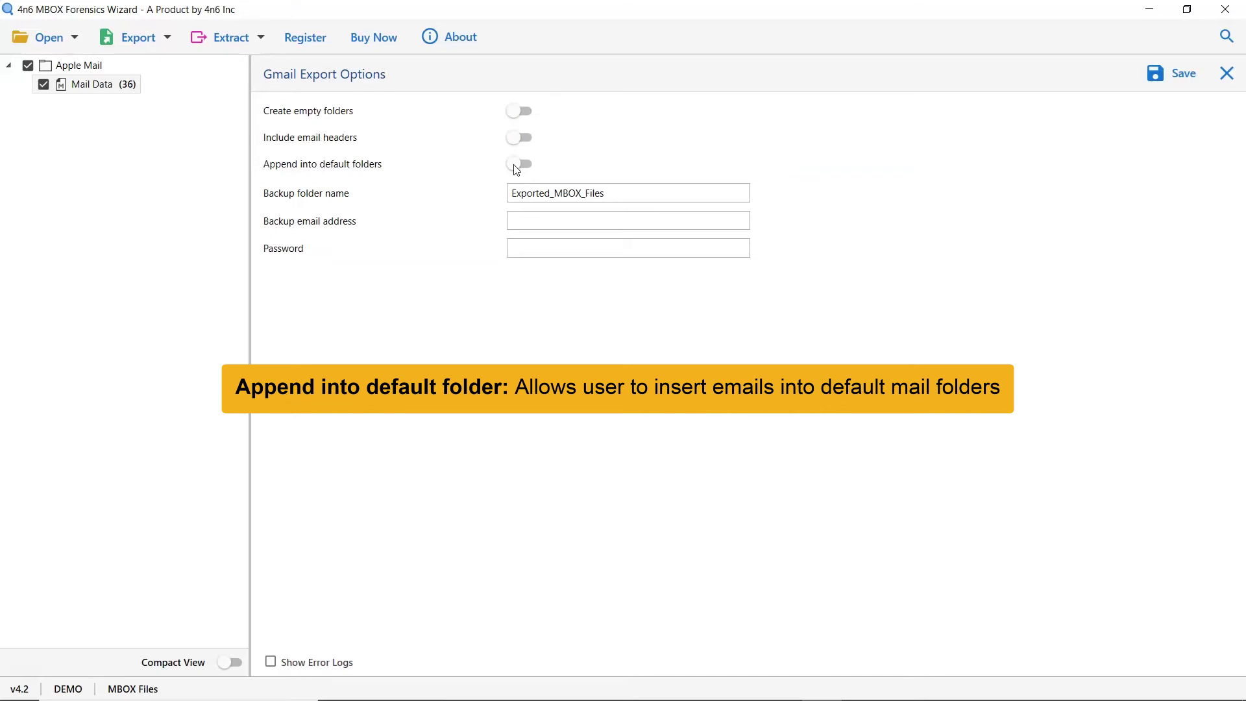
left_click(517, 168)
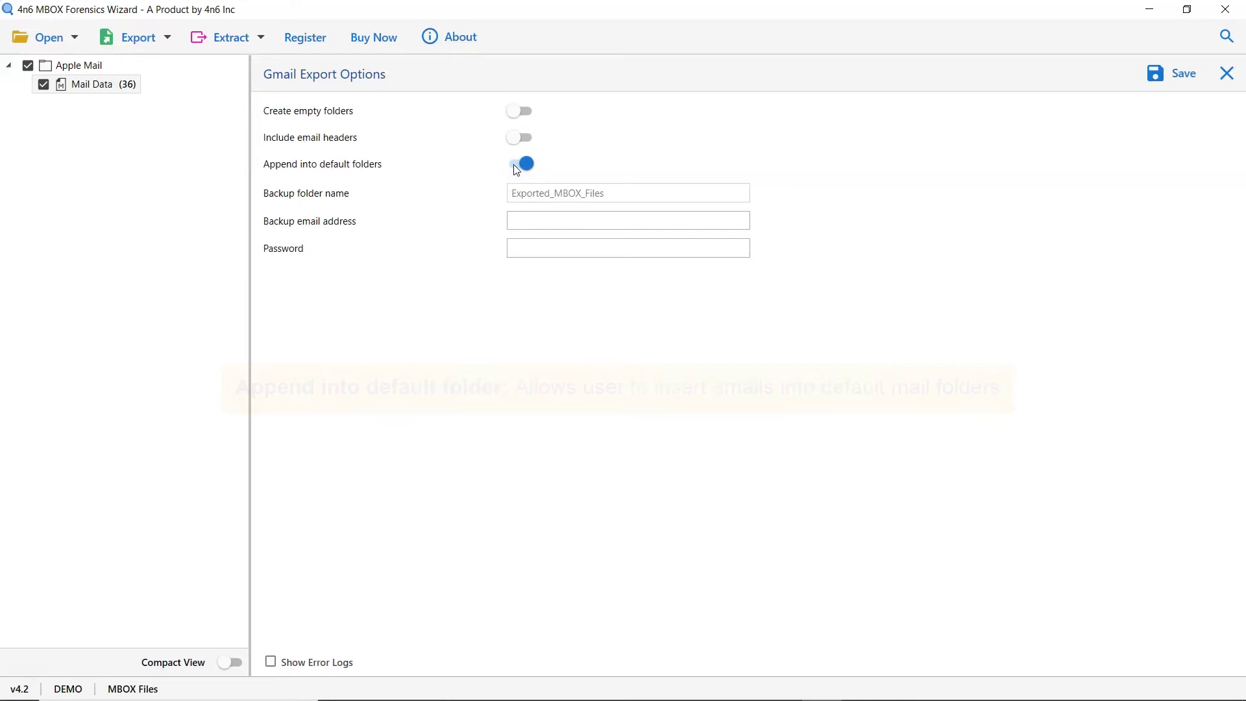
left_click(517, 167)
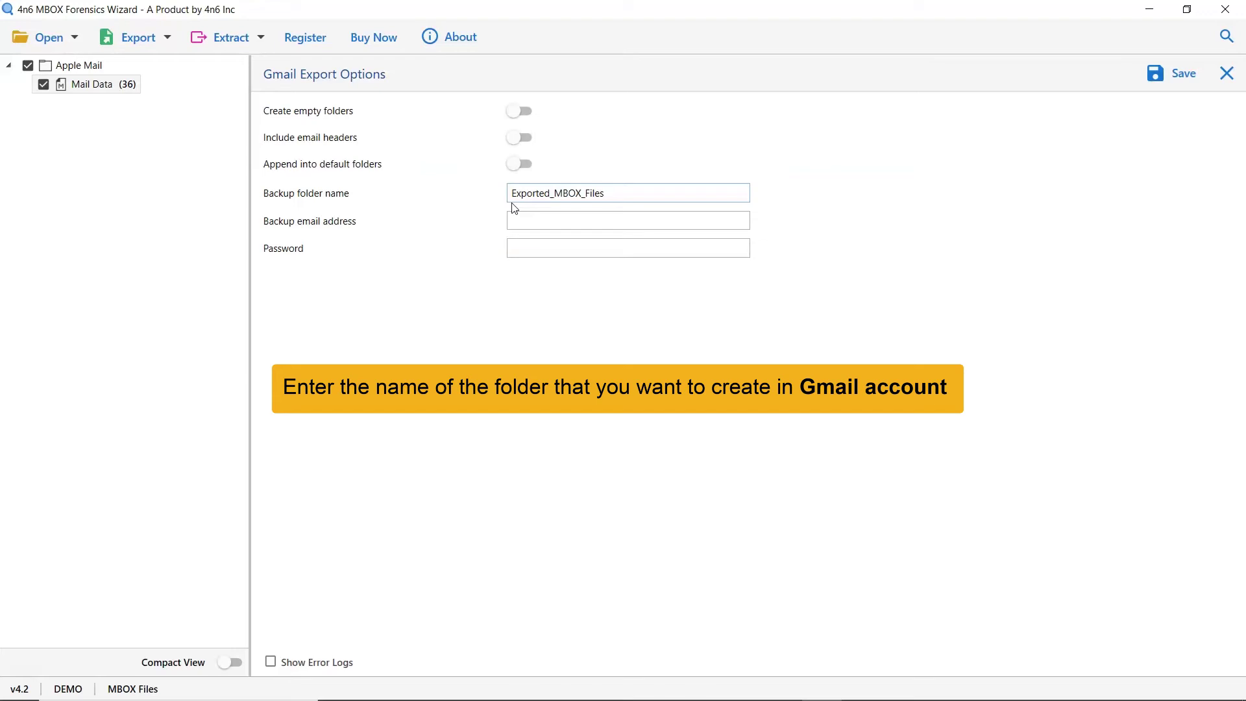
Enter the backup Gmail address and the account password in the Gmail export options
left_click(515, 220)
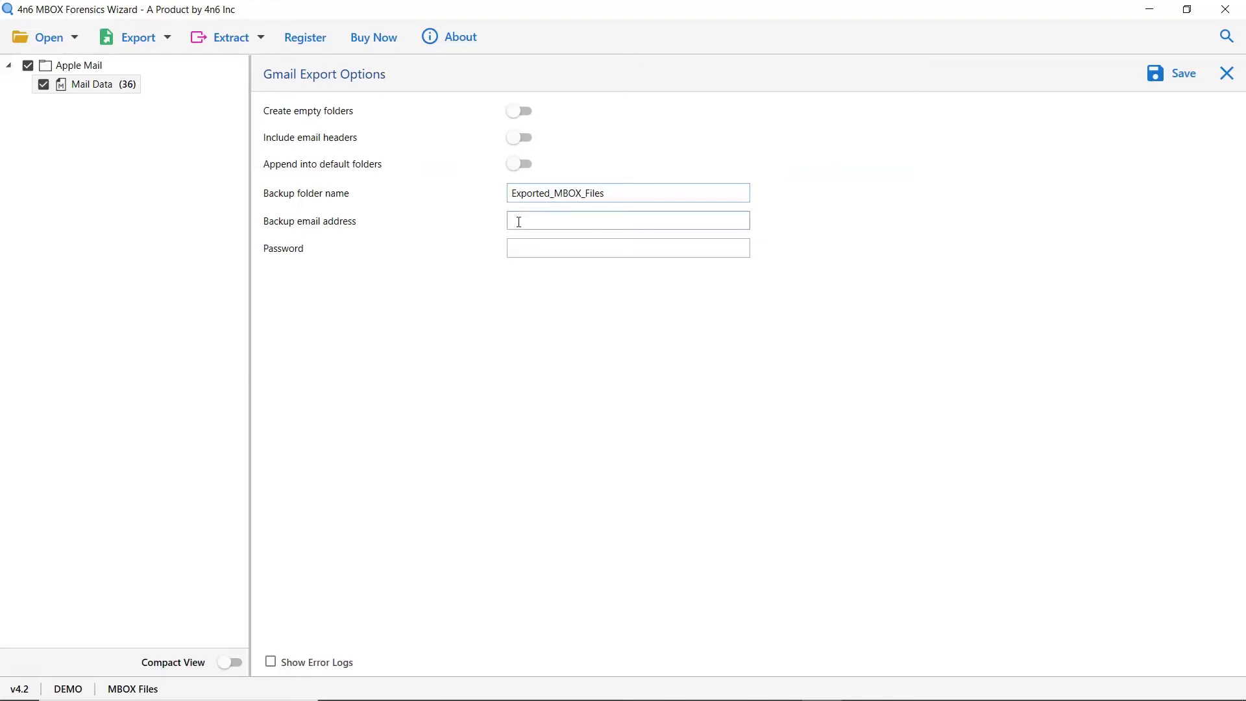
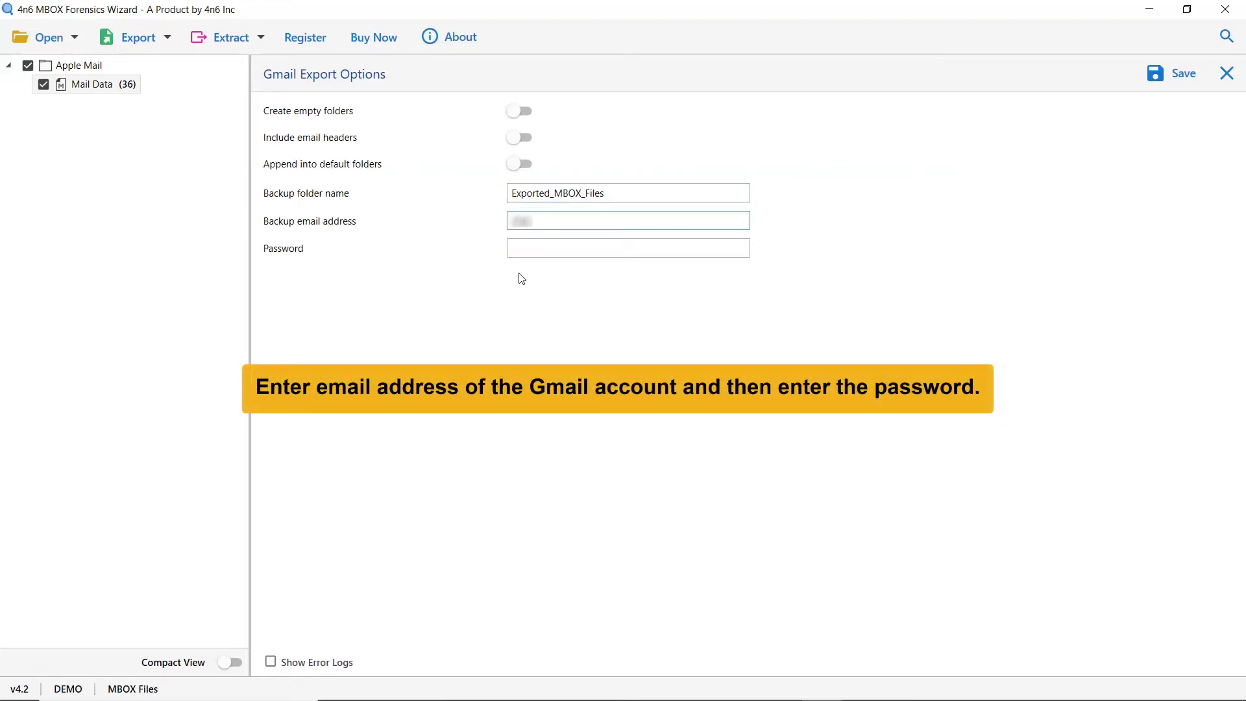
key("Tab")
type("*****")
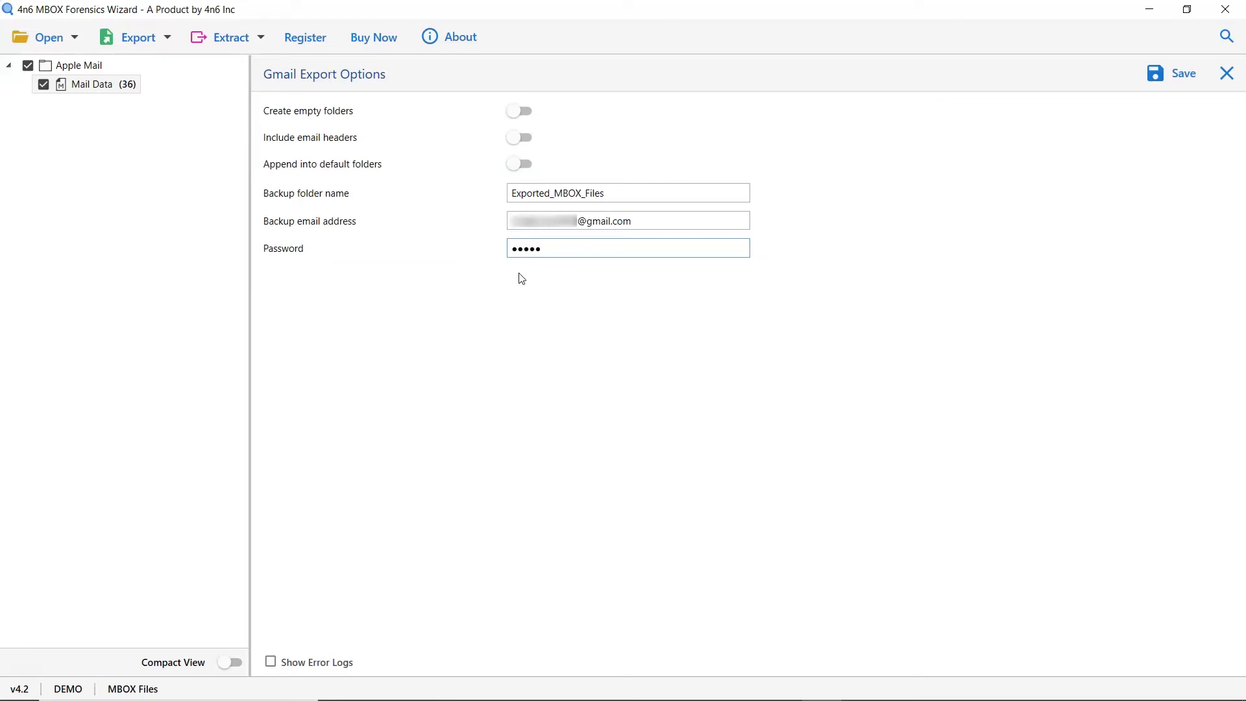
type("****")
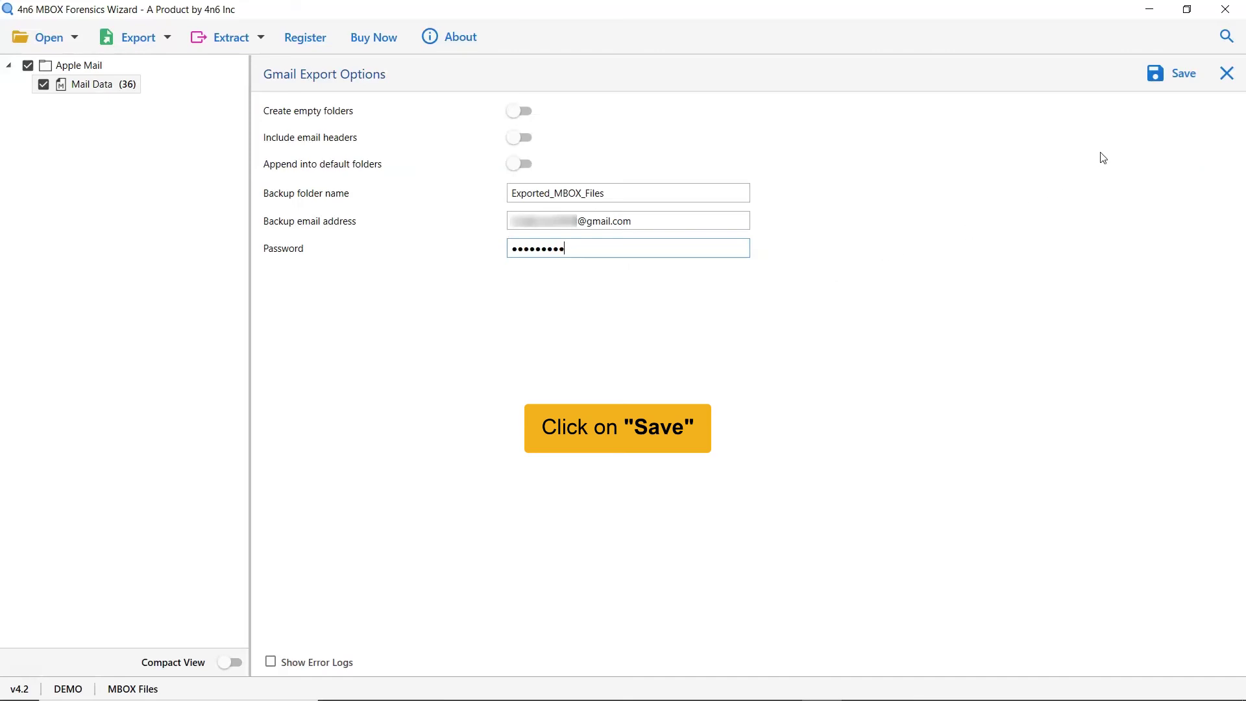
Save the export to Gmail and acknowledge the demo edition limit notice
left_click(1178, 78)
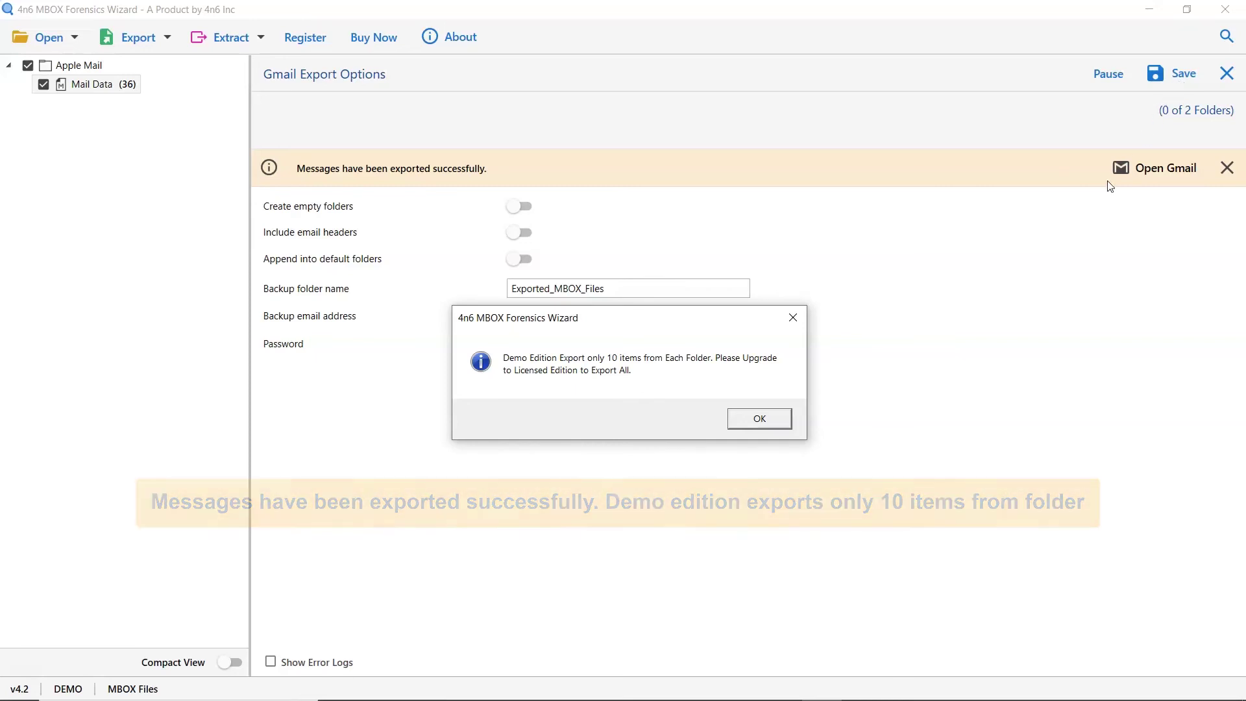
left_click(761, 421)
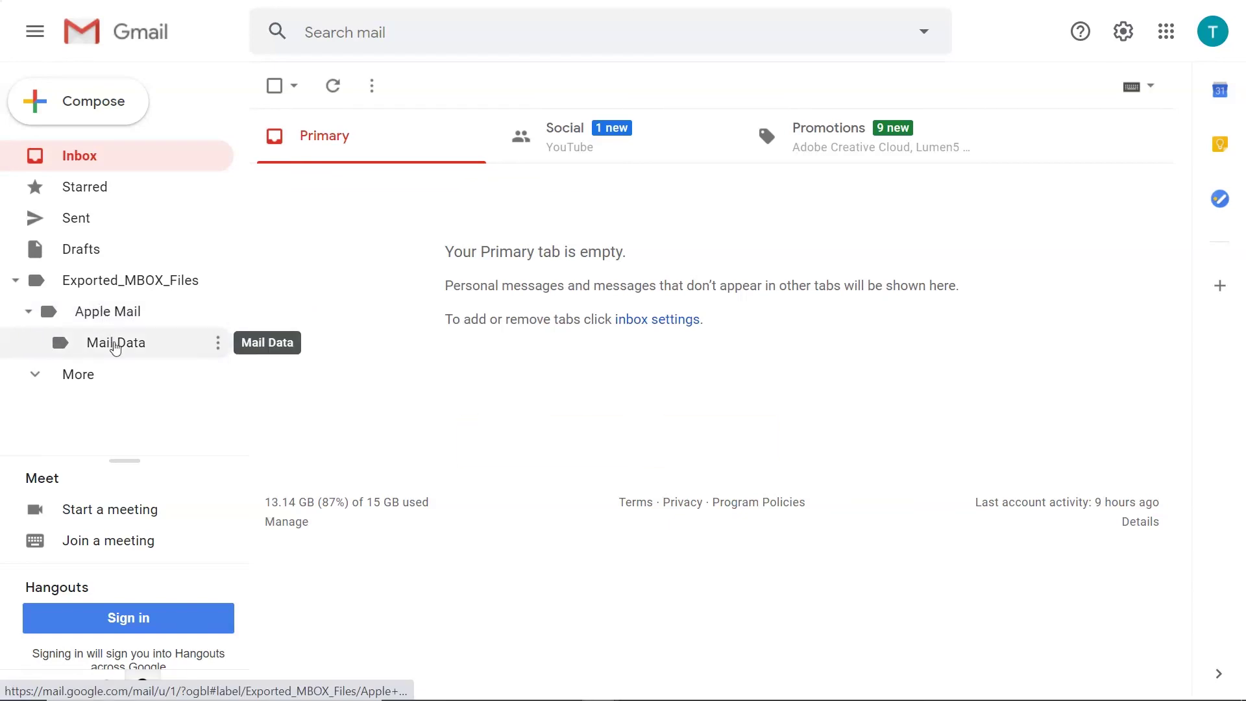
Open Gmail's Exported_MBOX_Files > Apple Mail > Mail Data label to list the 7 imported messages
left_click(116, 344)
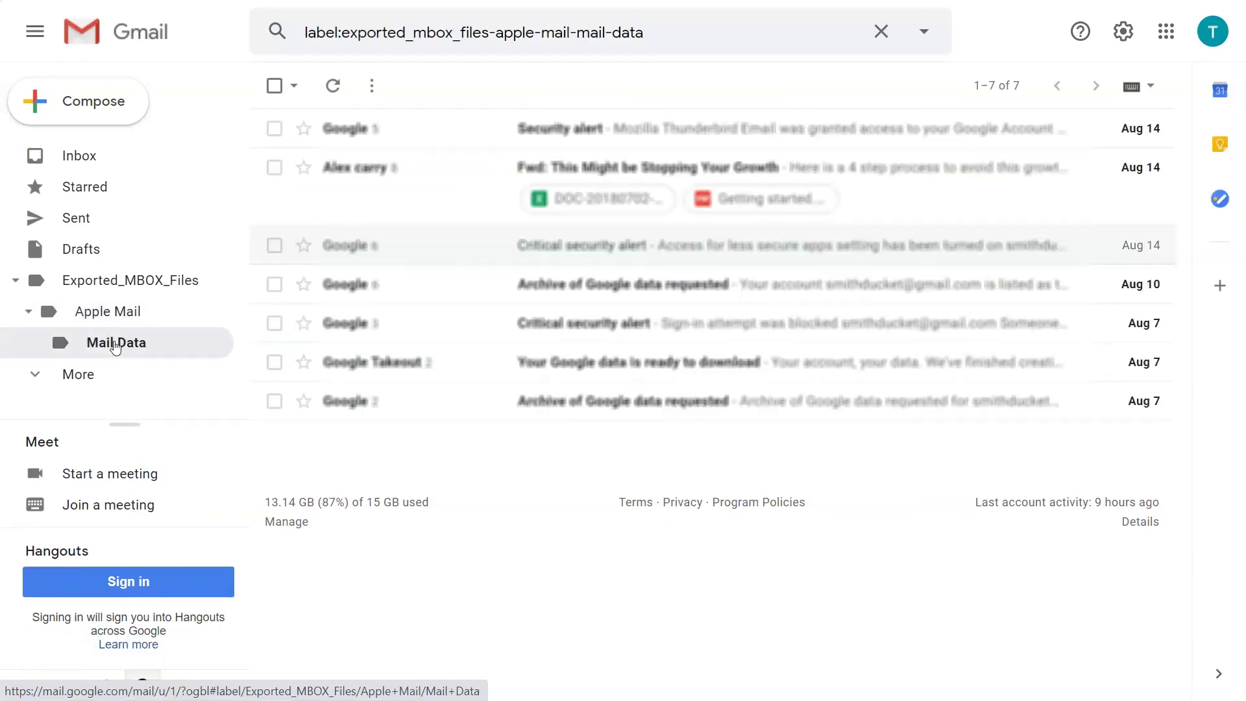